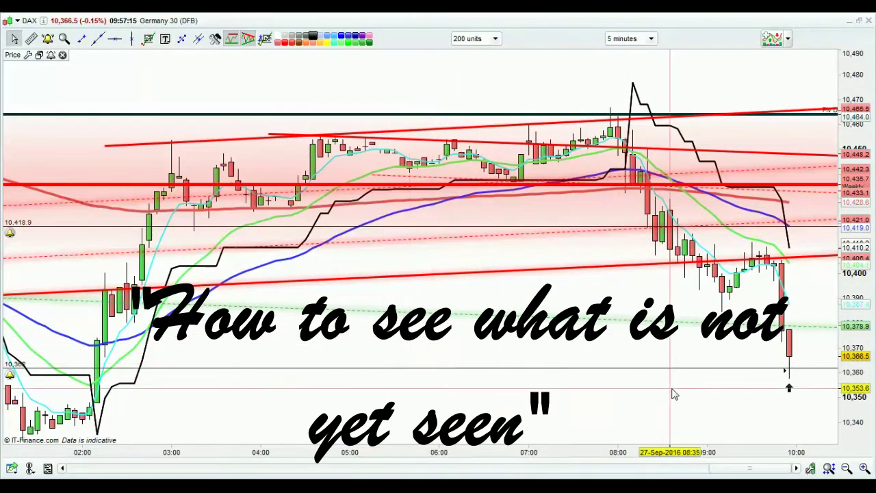
- Switch the DAX chart to 40-second candles and examine the latest price drop around the entry arrow
left_click_drag(694, 371, 532, 372)
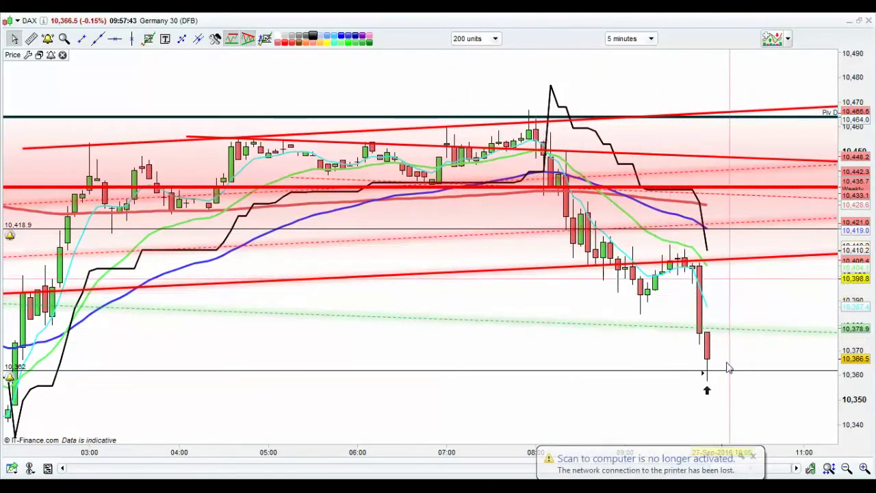
left_click(753, 458)
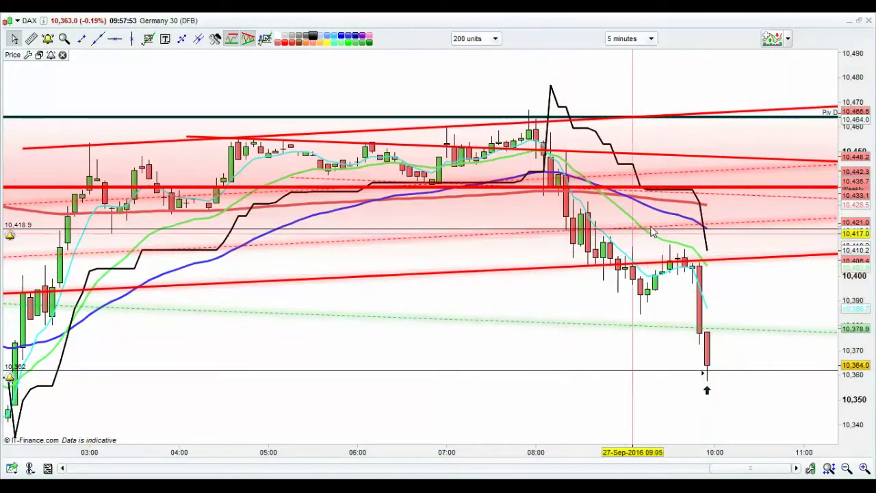
left_click(652, 39)
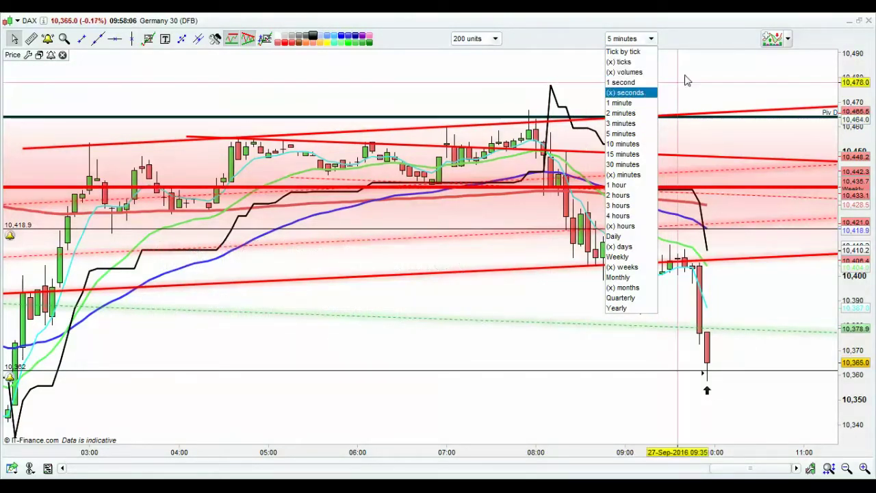
left_click(624, 95)
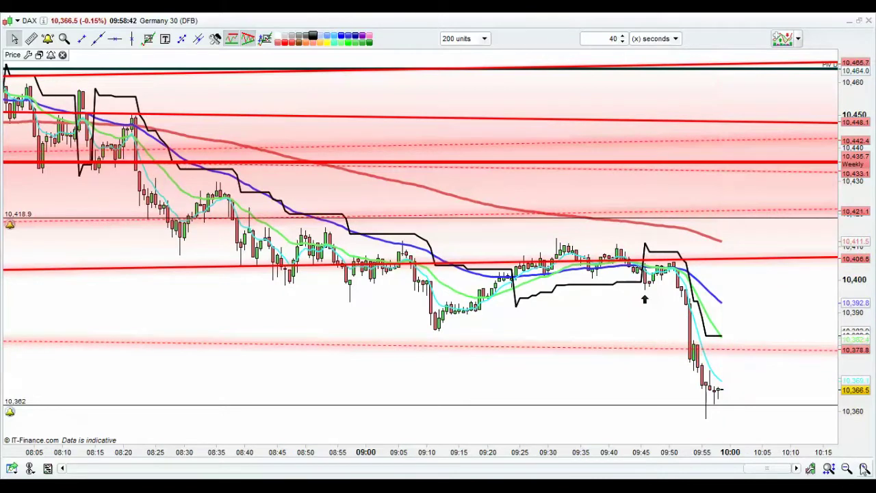
left_click(865, 469)
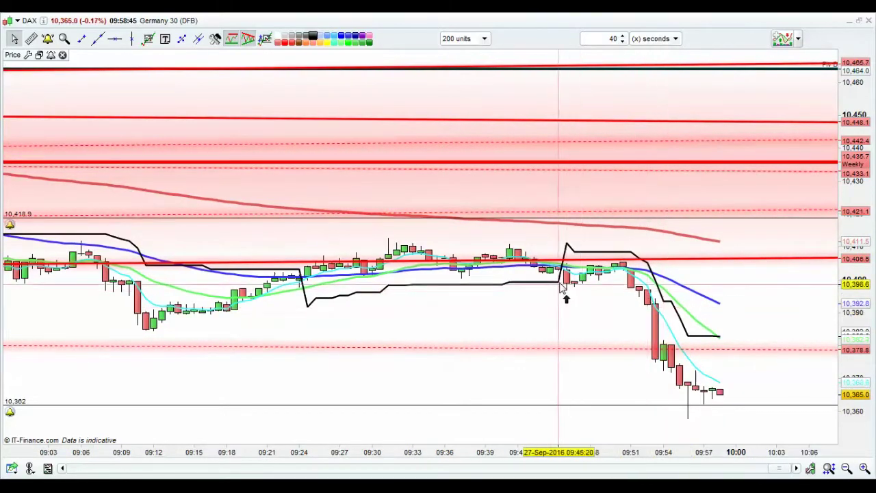
mouse_move(564, 226)
left_mouse_down()
mouse_move(528, 236)
mouse_move(541, 314)
mouse_move(608, 271)
mouse_move(551, 227)
left_mouse_up()
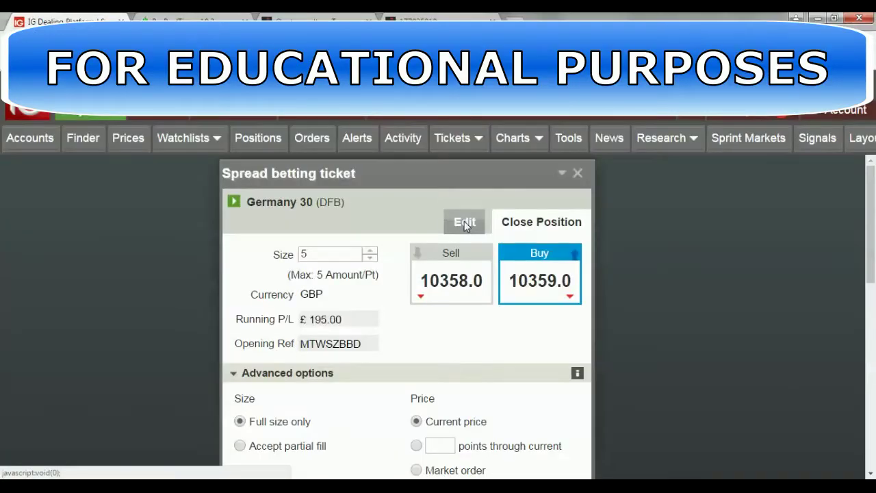
- In the IG dealing platform, review the open Germany 30 position's opening level, size and running profit on its Edit and Close Position views
left_click(466, 223)
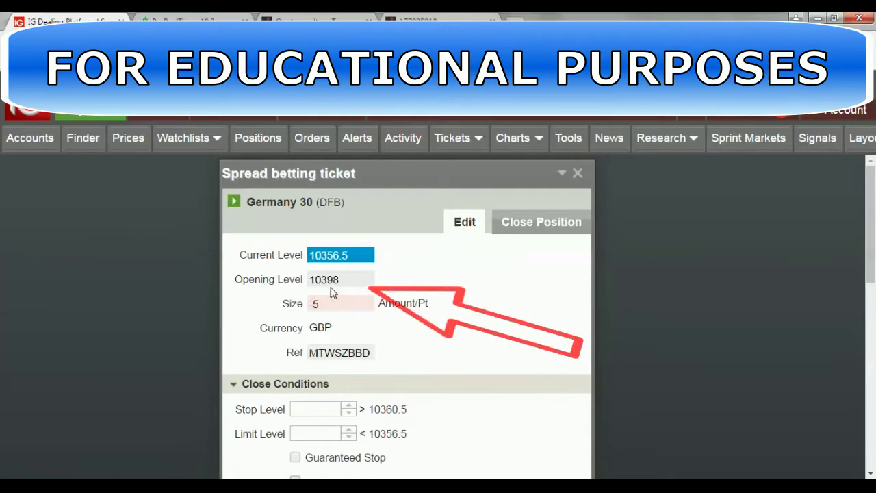
left_click(538, 227)
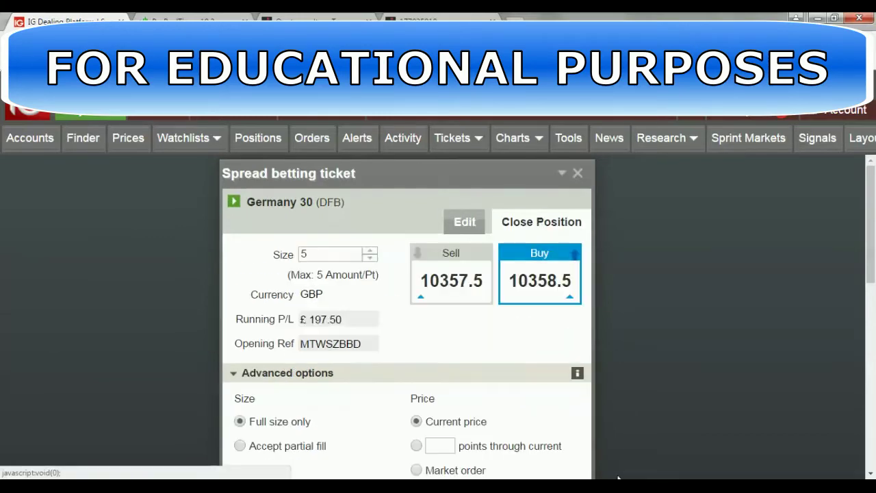
key("alt+Tab")
key("alt+Tab")
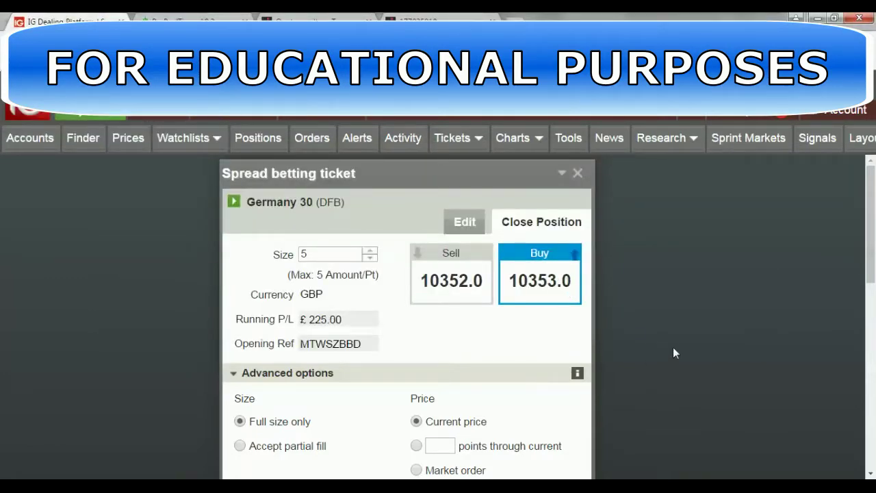
key("alt+Tab")
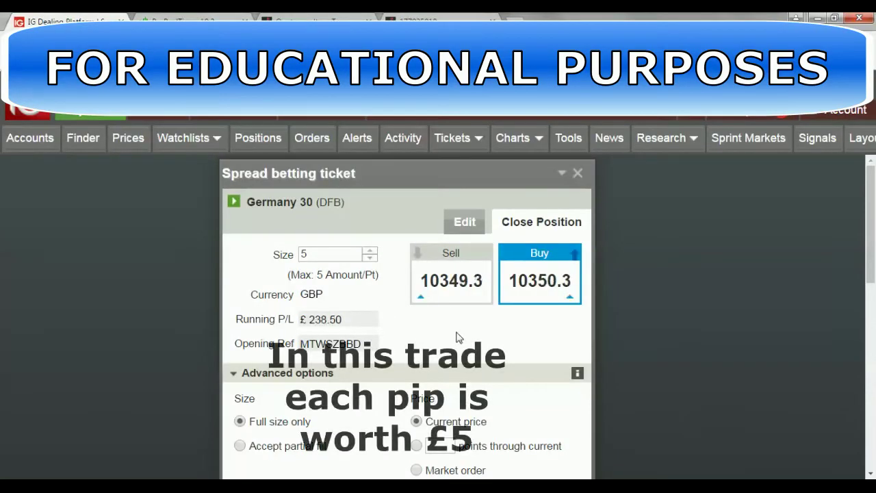
left_click(463, 227)
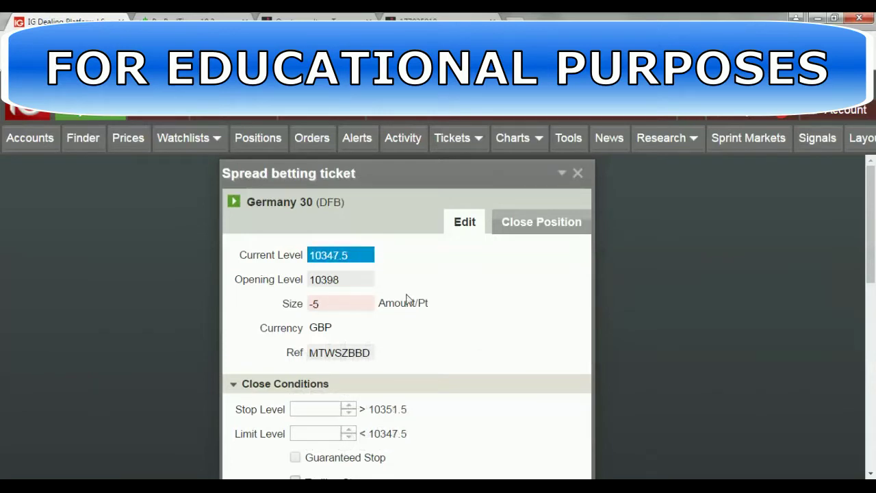
left_click(524, 226)
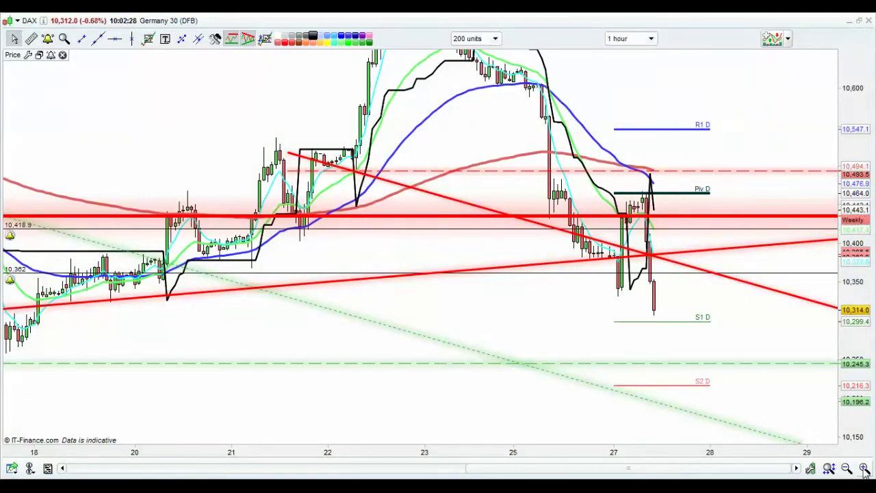
- In the DAX chart, change the timeframe from 1 hour to 3 minutes and examine the most recent candles
left_click(864, 469)
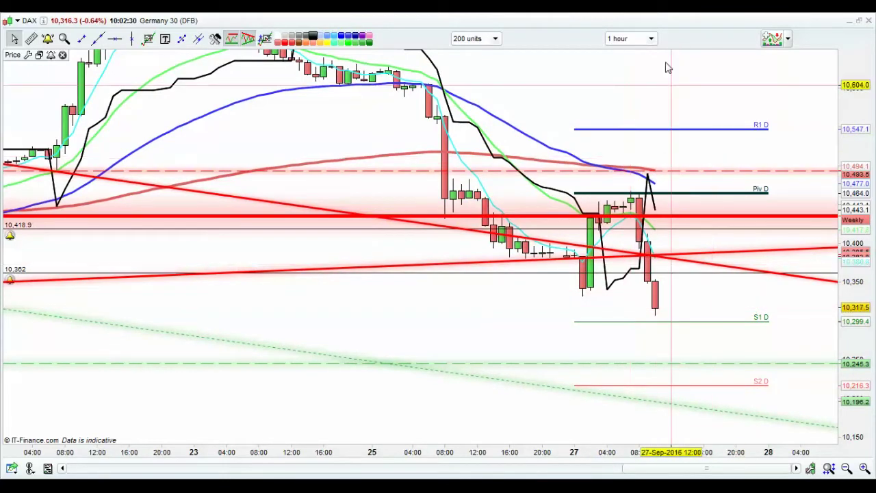
left_click(652, 39)
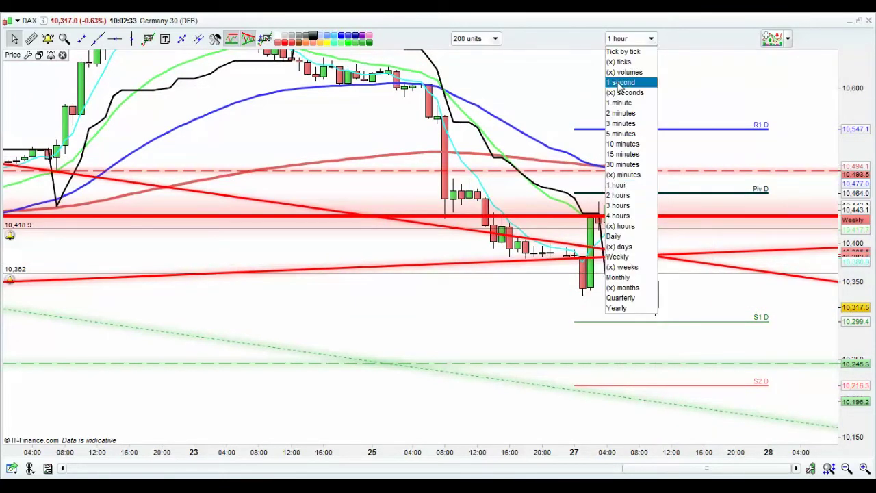
left_click(623, 124)
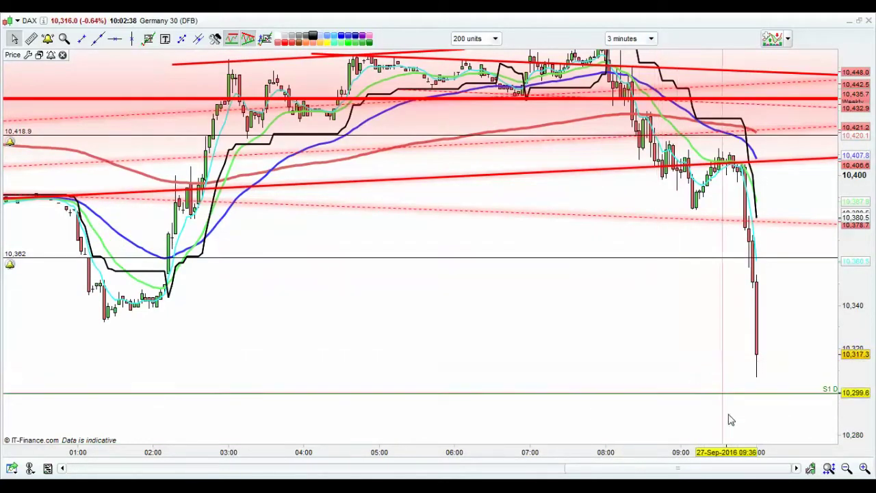
left_click(865, 468)
left_click(865, 469)
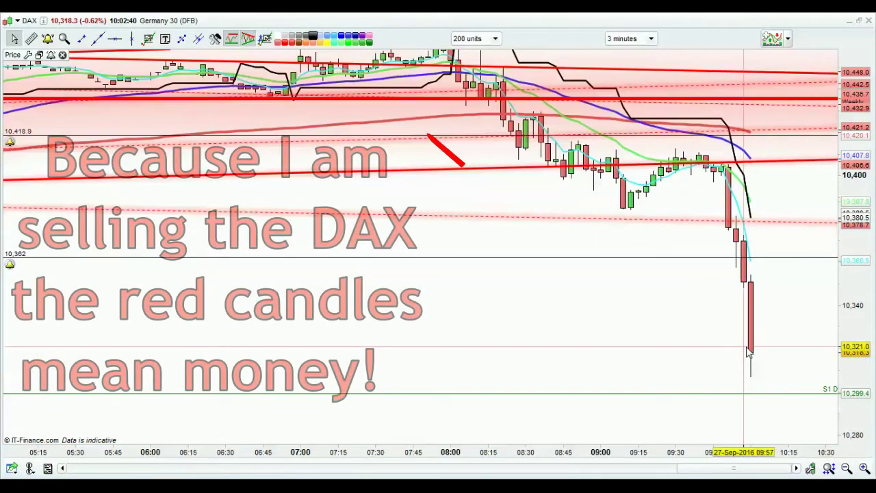
left_click(865, 469)
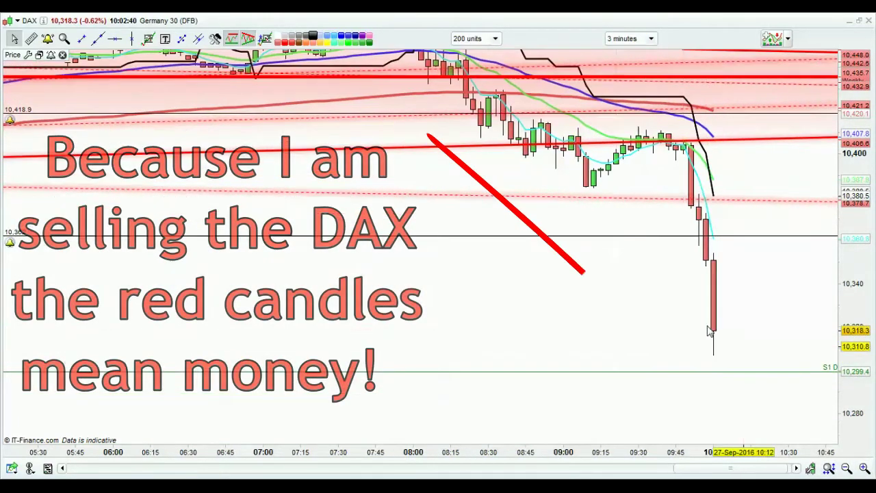
- Set the DAX chart to 1 hour and examine the latest candles near the S1 D pivot level
left_click(651, 38)
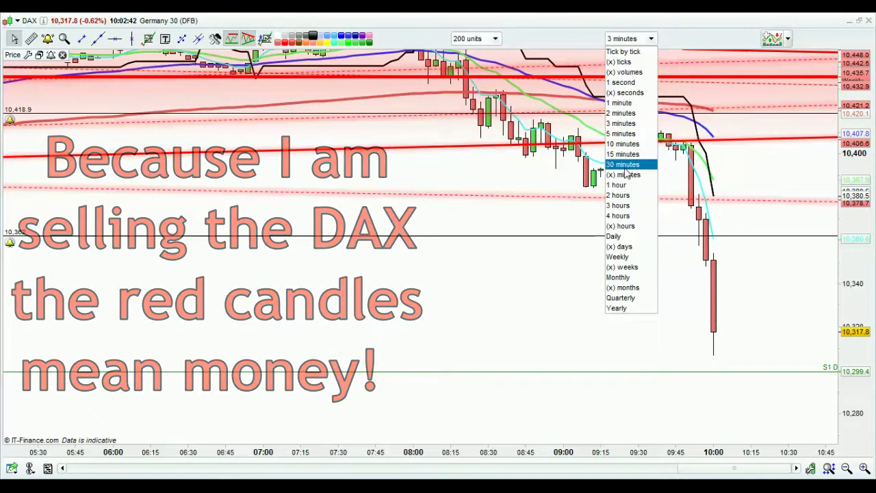
left_click(637, 186)
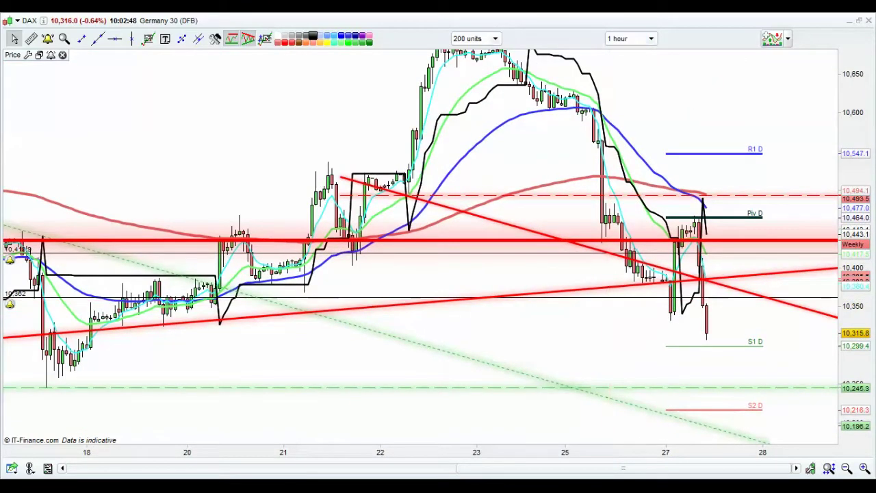
left_click(864, 469)
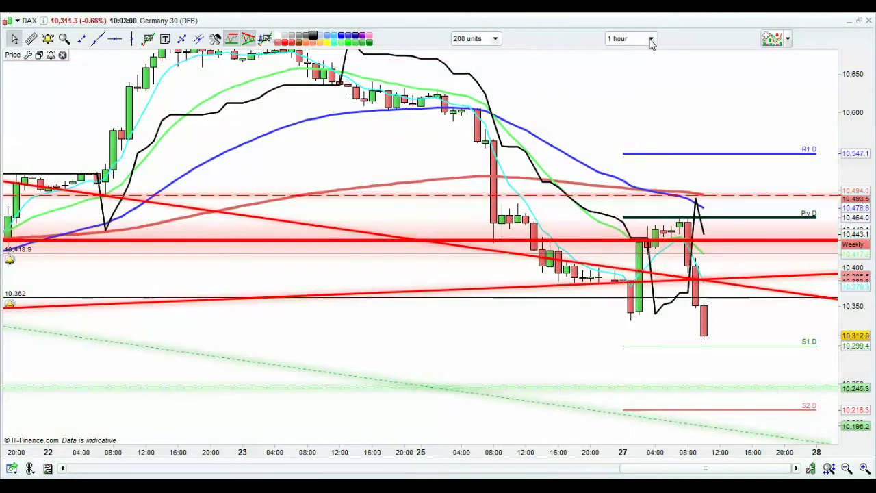
left_click(864, 467)
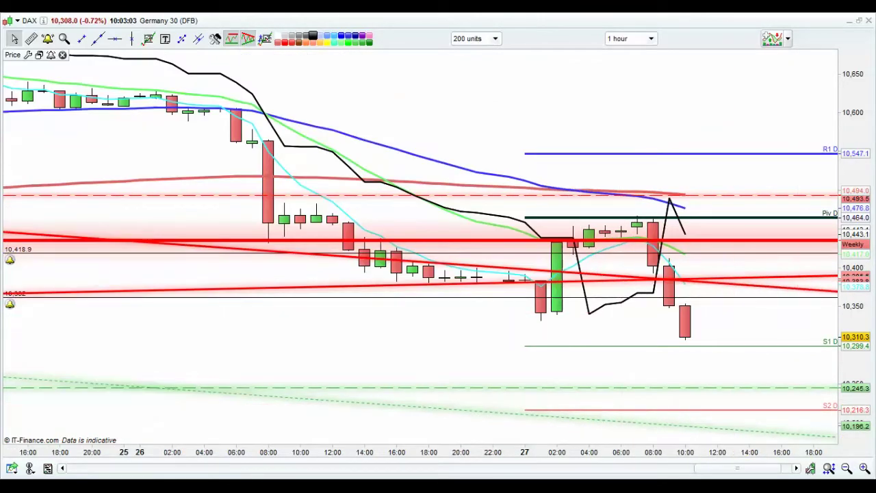
left_click(864, 467)
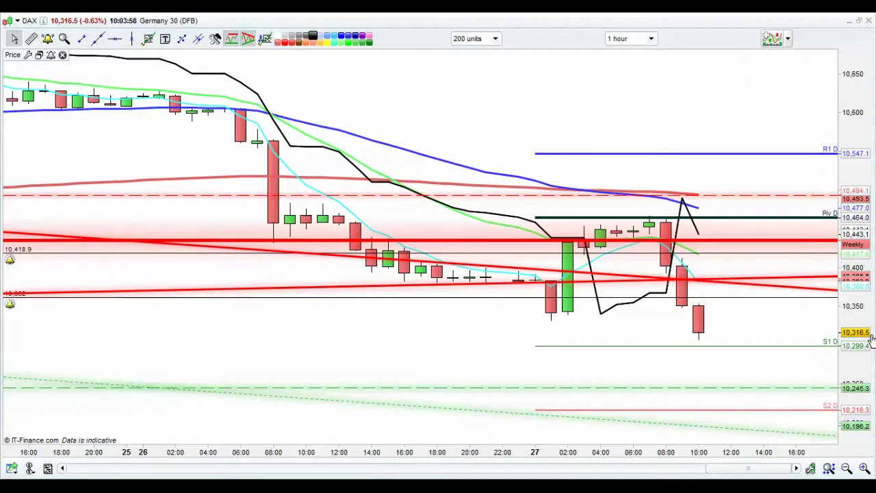
- Set the DAX chart to 40-second candles and try to create a price alert for <= 10301.3
left_click(652, 40)
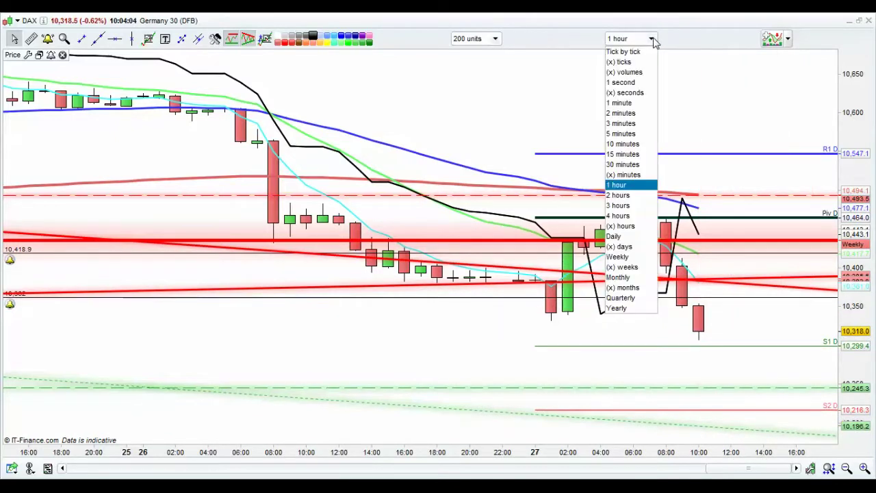
left_click(623, 93)
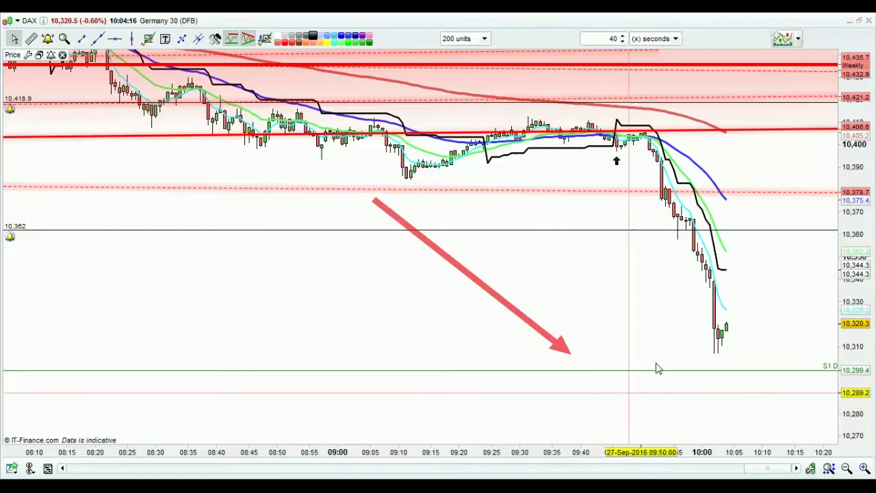
left_click(48, 39)
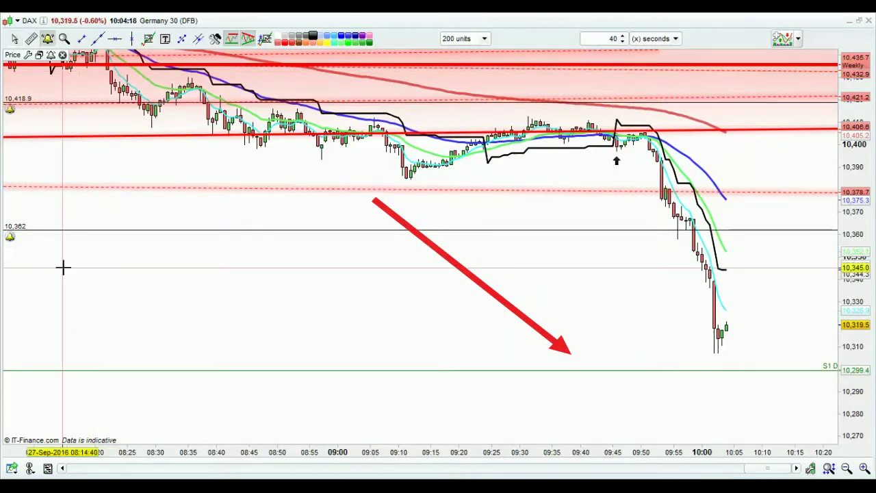
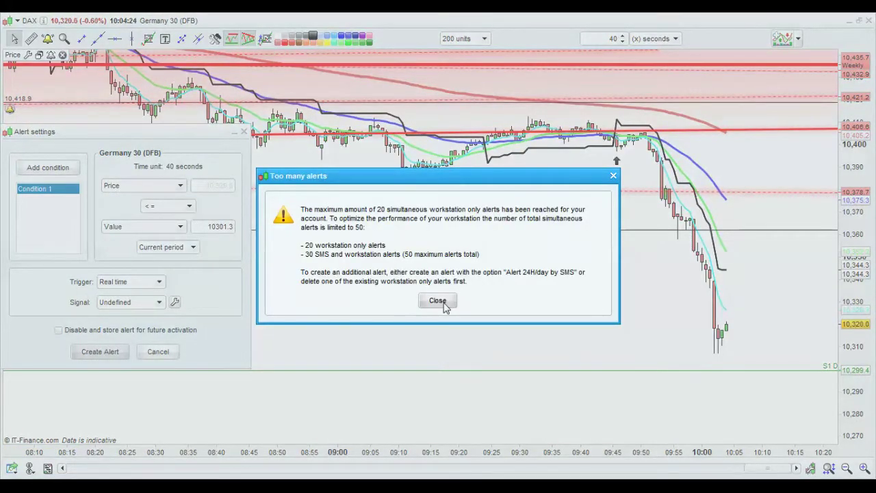
left_click(438, 301)
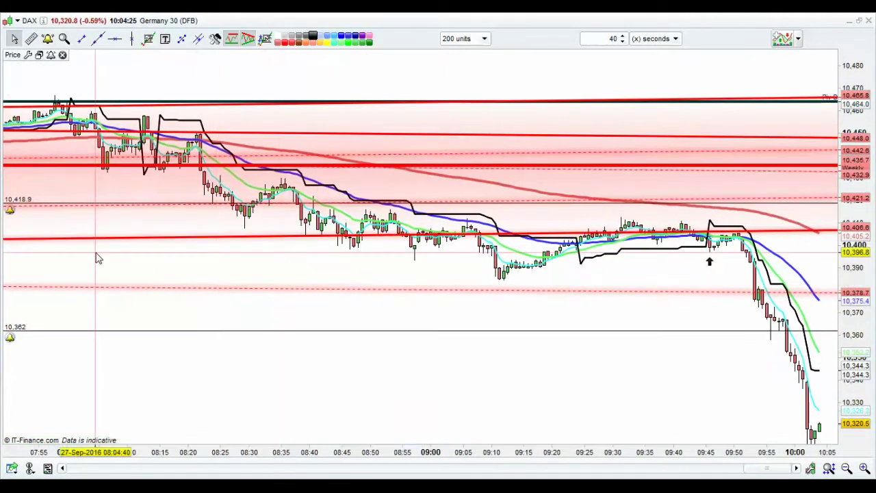
- Delete the alert on the 10,418.9 line and create a price alert for <= 10300.7, just above the S1 D line
right_click(22, 204)
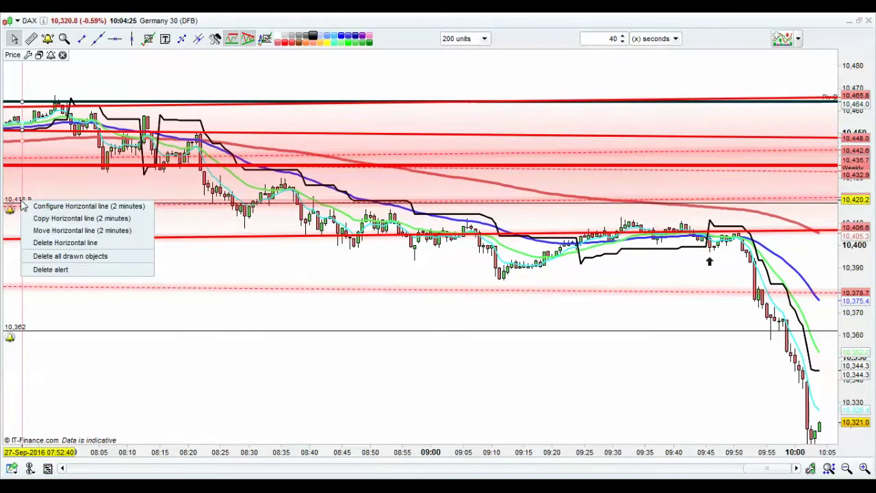
left_click(47, 270)
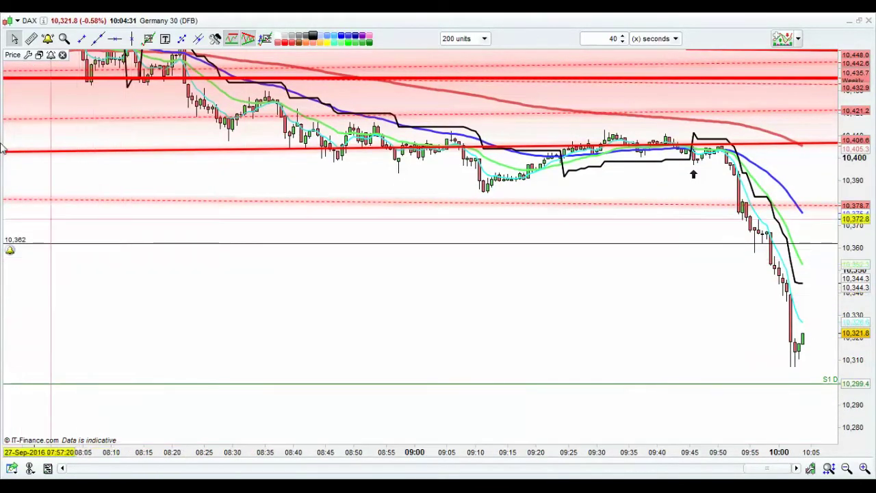
left_click(48, 39)
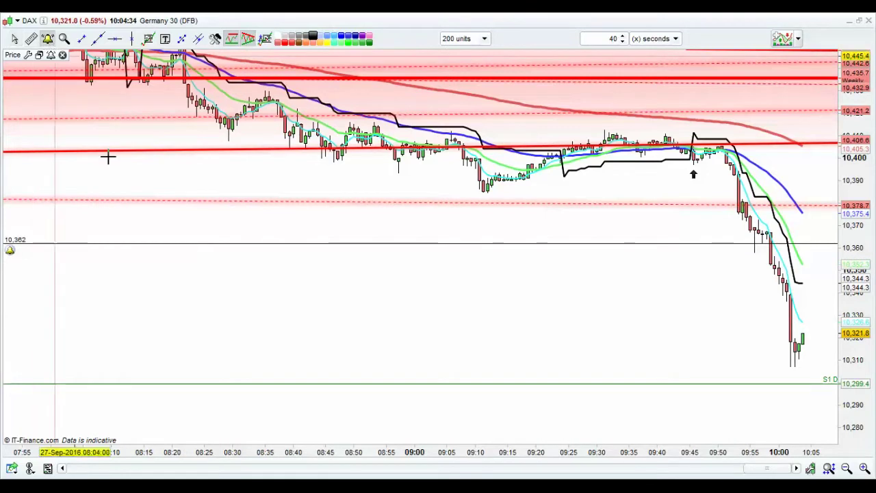
left_click(180, 381)
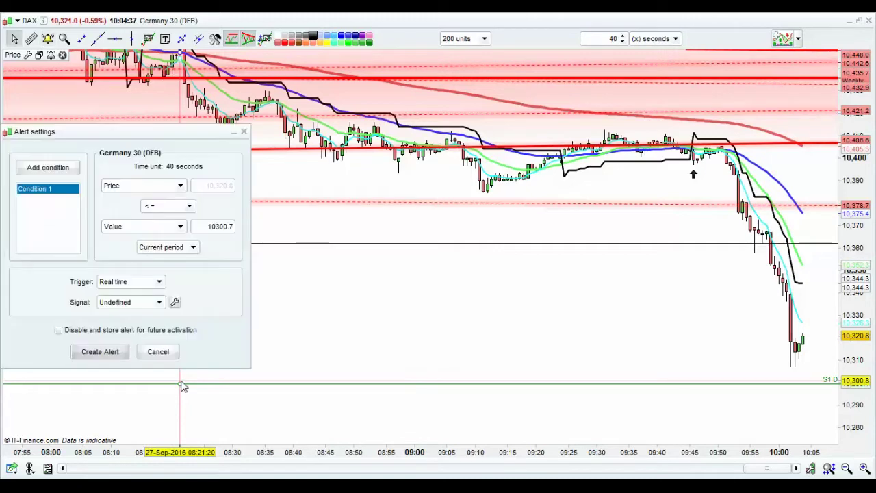
left_click(116, 357)
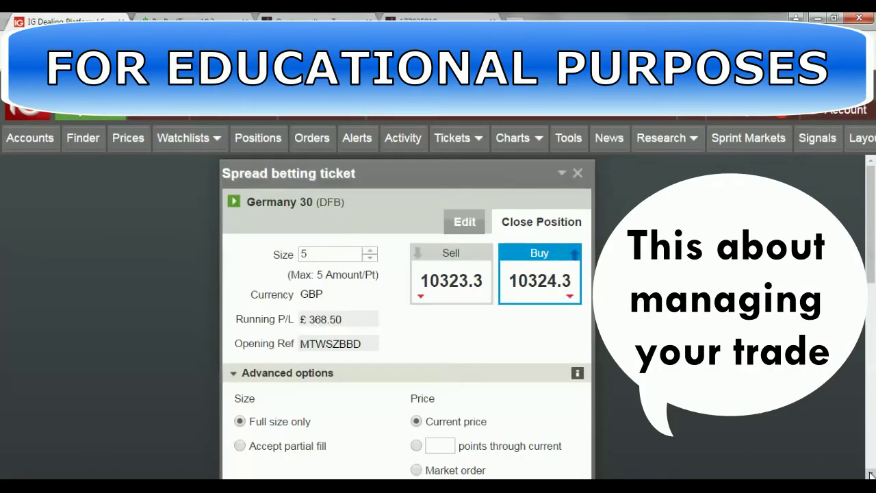
- Try to amend the open Germany 30 short position with a limit level of 10299
scroll(871, 474, "down", 2)
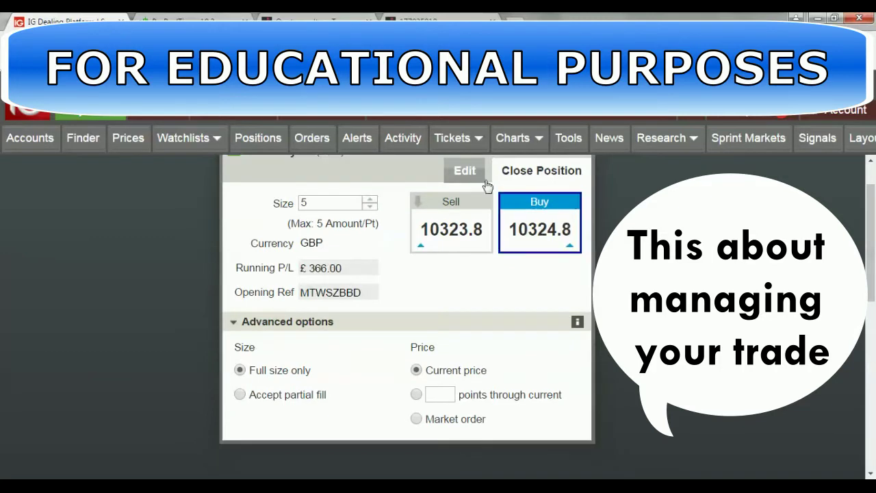
left_click(464, 170)
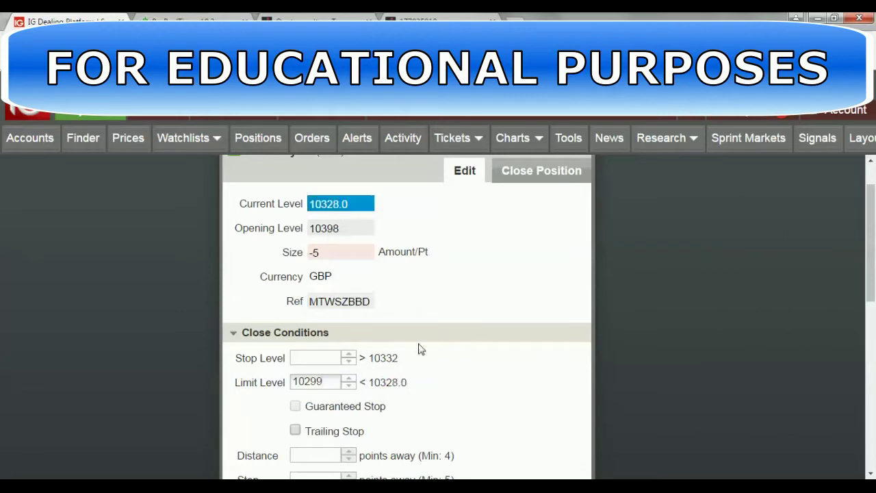
scroll(849, 469, "down", 3)
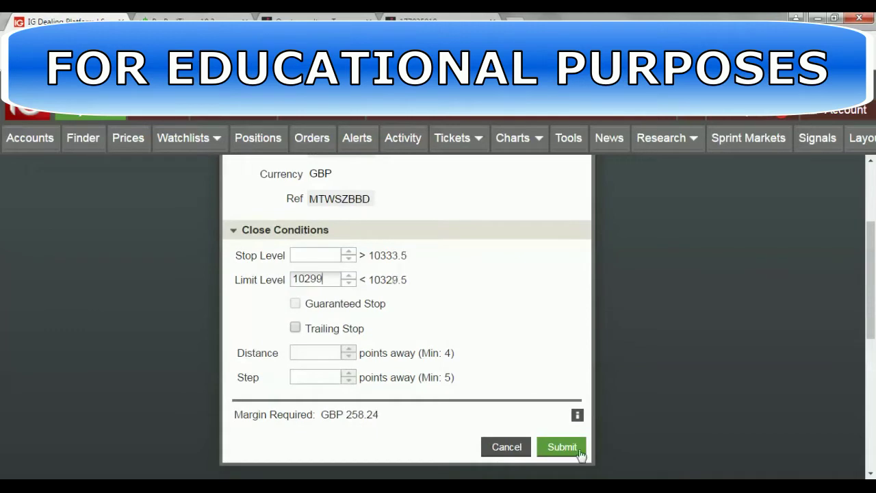
left_click(562, 447)
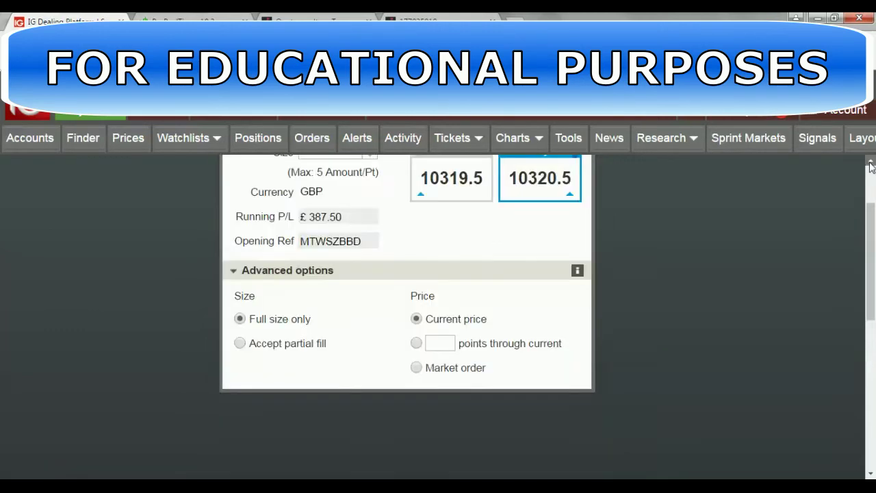
- Reopen the Germany 30 position for editing, submit it with a limit level of 10299, and return to the ticket
left_click(871, 165)
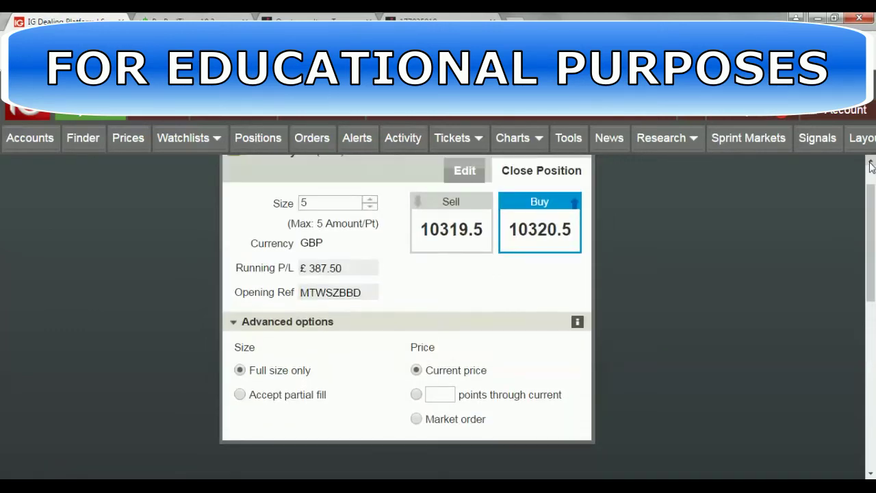
left_click(465, 171)
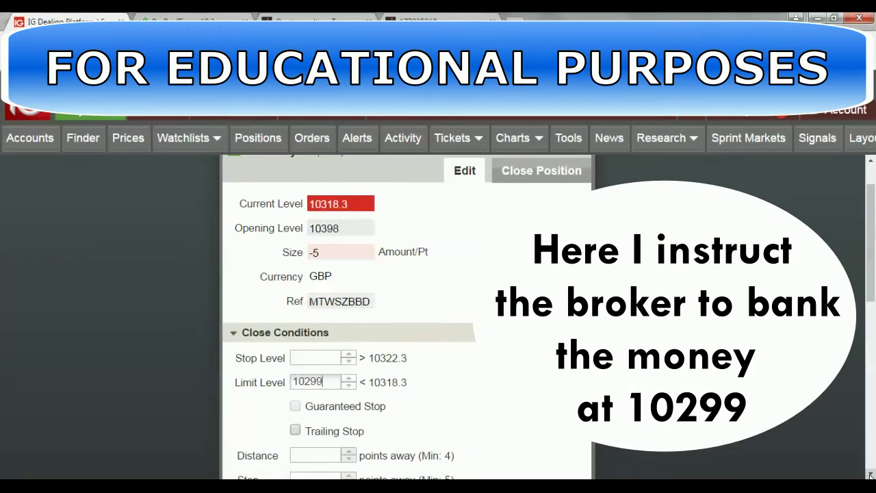
scroll(407, 315, "down", 1)
scroll(407, 315, "down", 2)
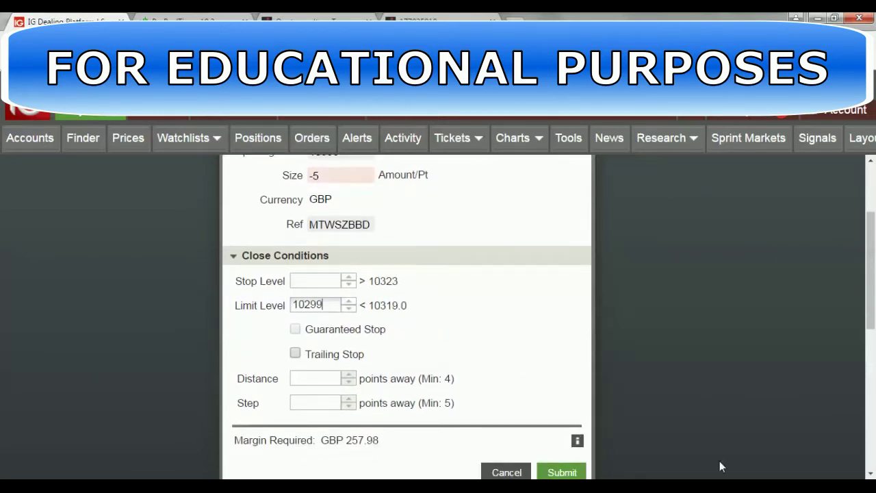
left_click(563, 472)
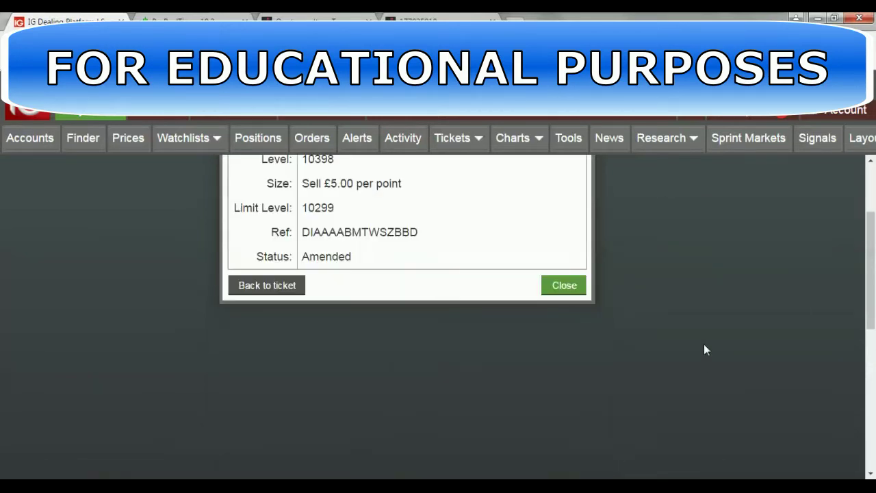
scroll(663, 241, "up", 4)
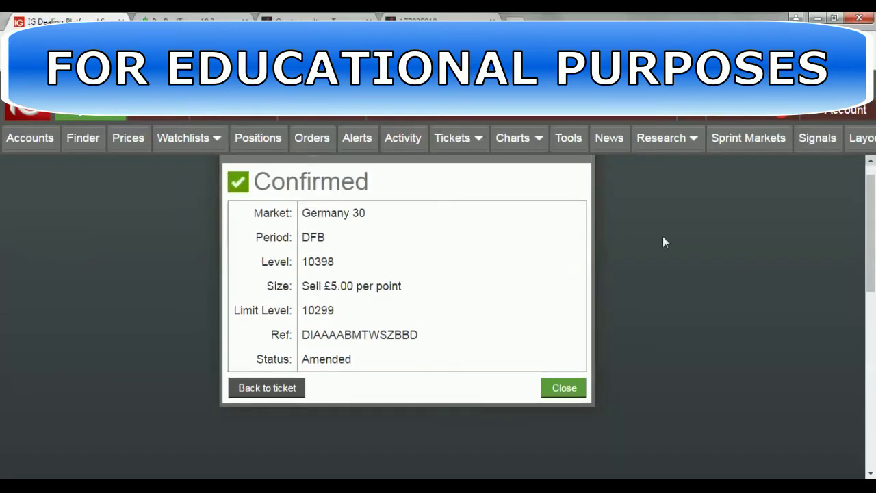
left_click(296, 388)
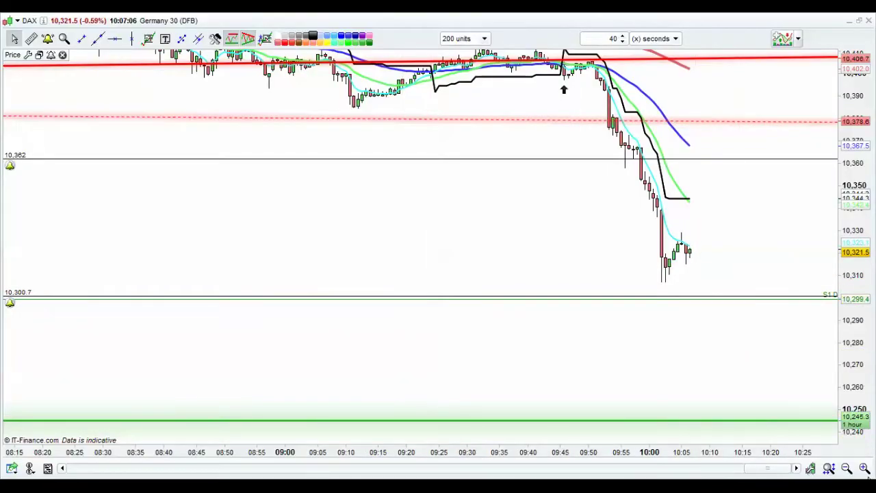
- Examine the 40-second DAX chart from the 09:46 entry to the latest candles, and check the Germany 30 ticket's close-position view
left_click(866, 467)
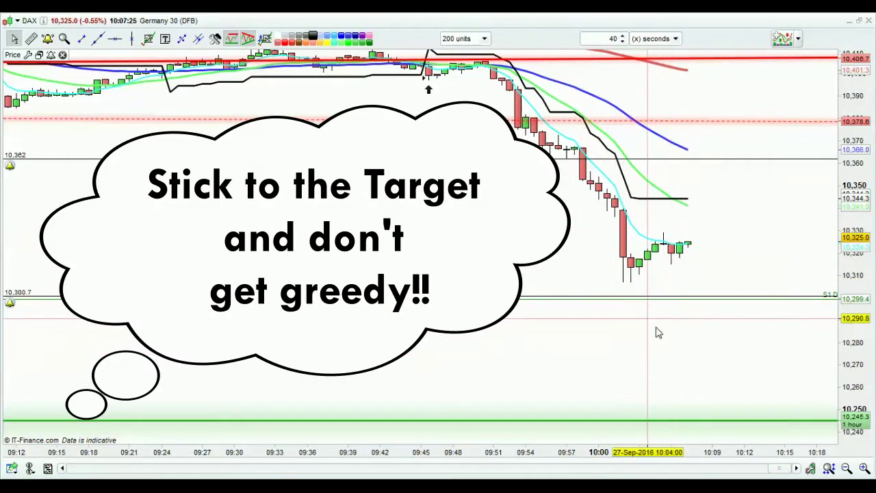
left_click_drag(630, 284, 624, 314)
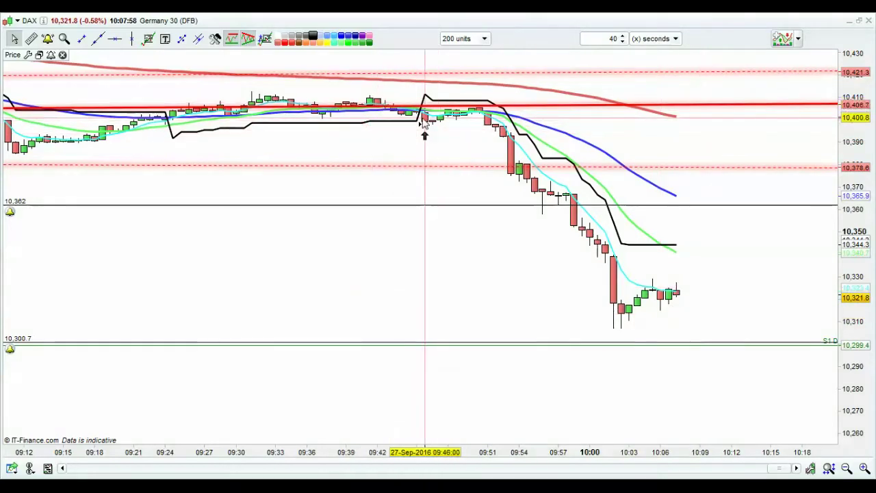
left_click_drag(421, 137, 280, 163)
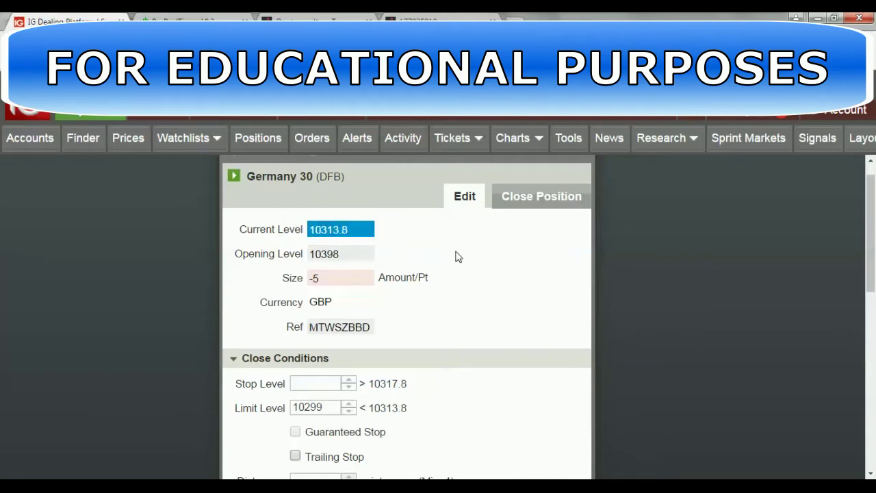
left_click(531, 201)
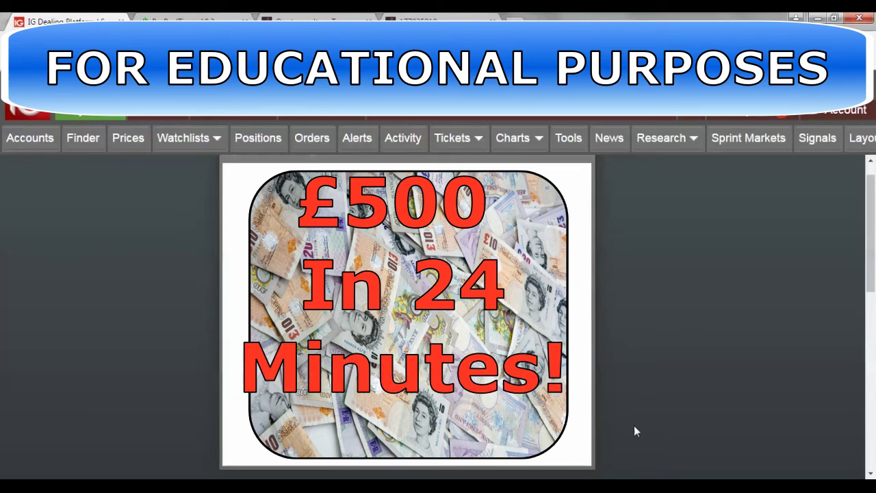
mouse_move(544, 340)
left_mouse_down()
mouse_move(518, 346)
mouse_move(619, 386)
mouse_move(596, 353)
left_mouse_up()
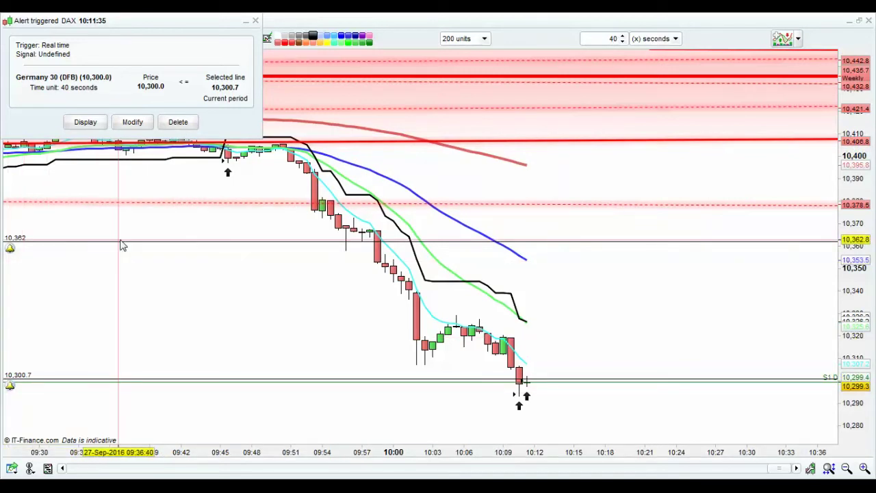
- Delete the triggered <= 10300.7 alert and examine the DAX candles from the entry down to the S1 D line
left_click(178, 122)
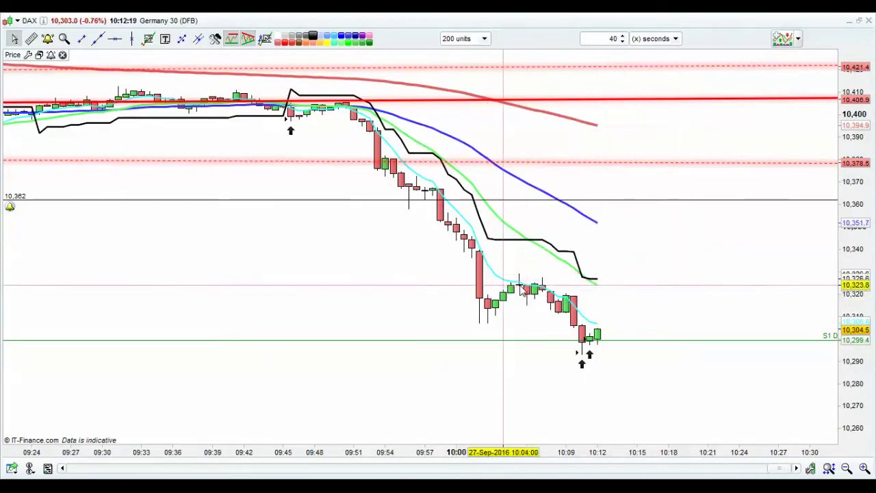
scroll(524, 291, "up", 3)
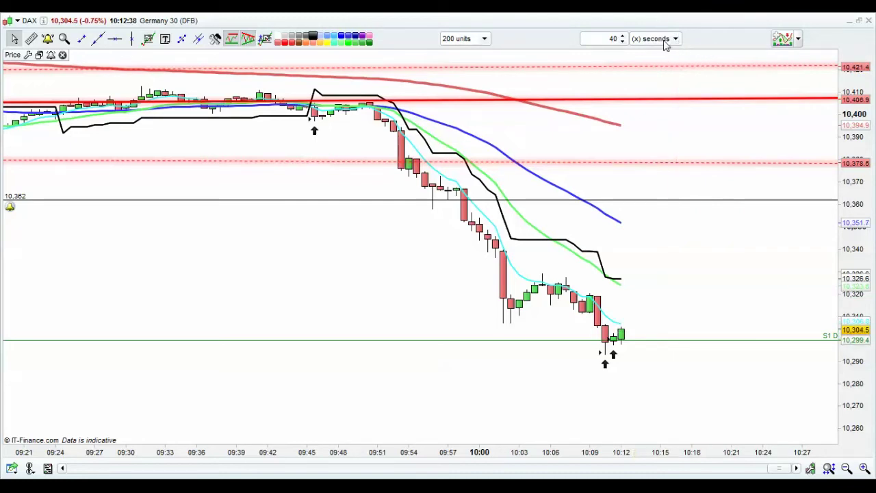
left_click(311, 116)
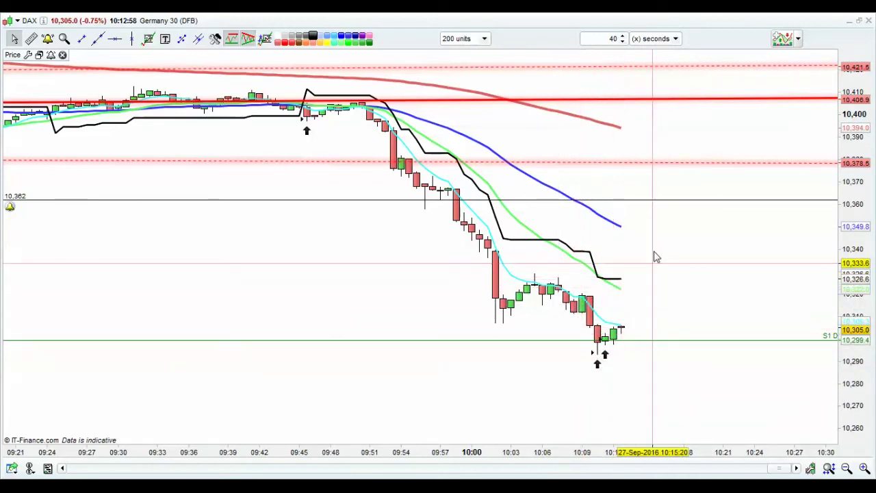
left_click(627, 284)
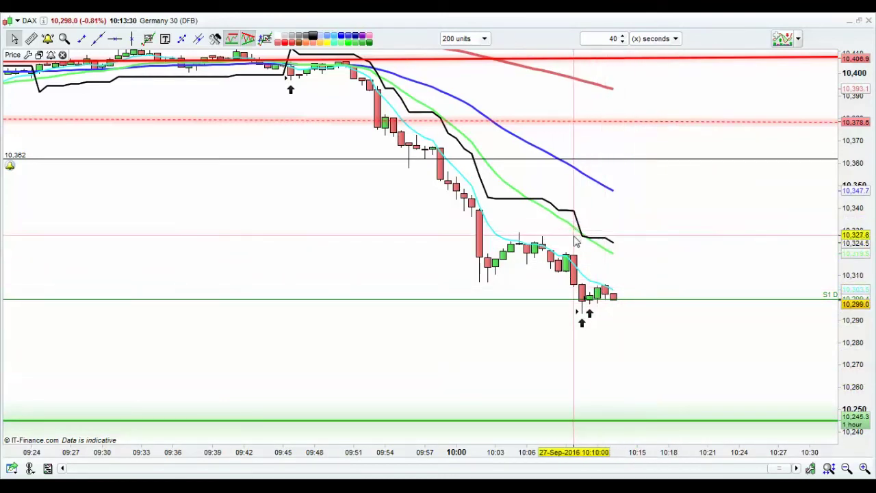
left_click(599, 309)
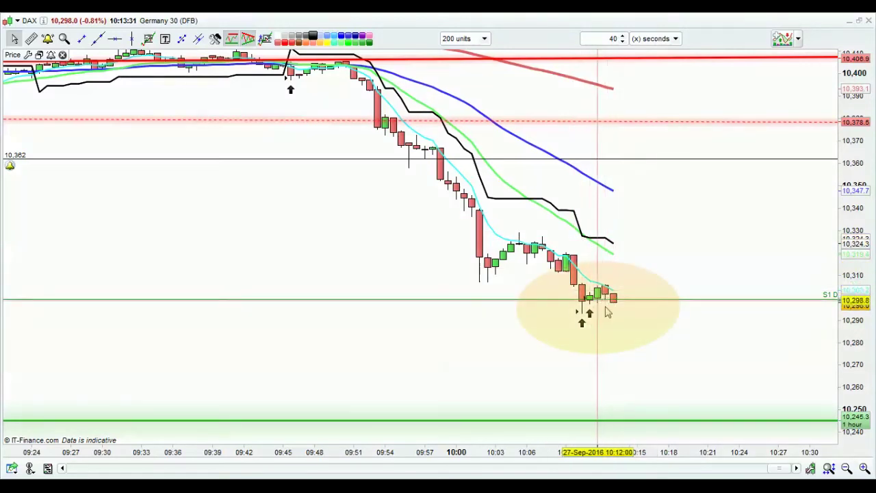